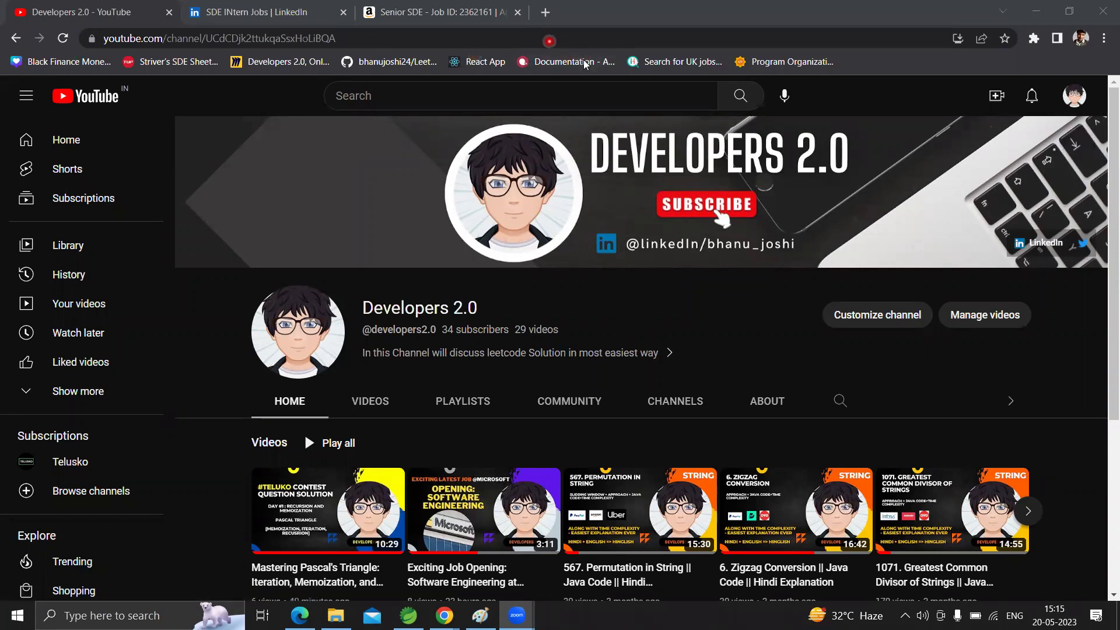
# Step: Bring up the 'Senior SDE - Job ID: 2362161' posting in the browser
pyautogui.click(405, 20)
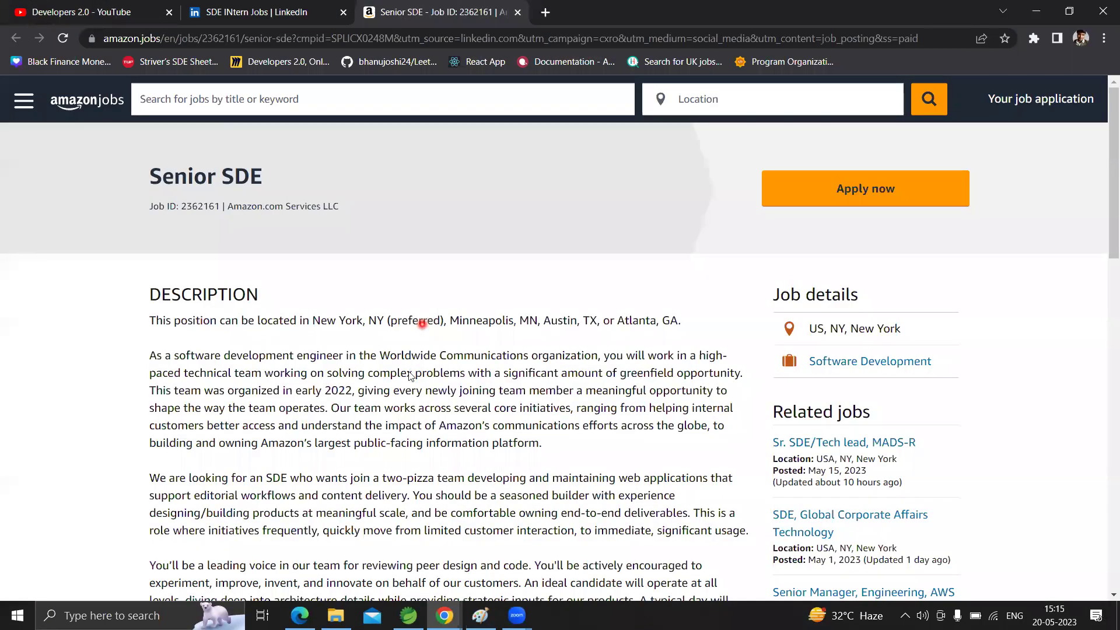
pyautogui.scroll(-5, 410, 377)
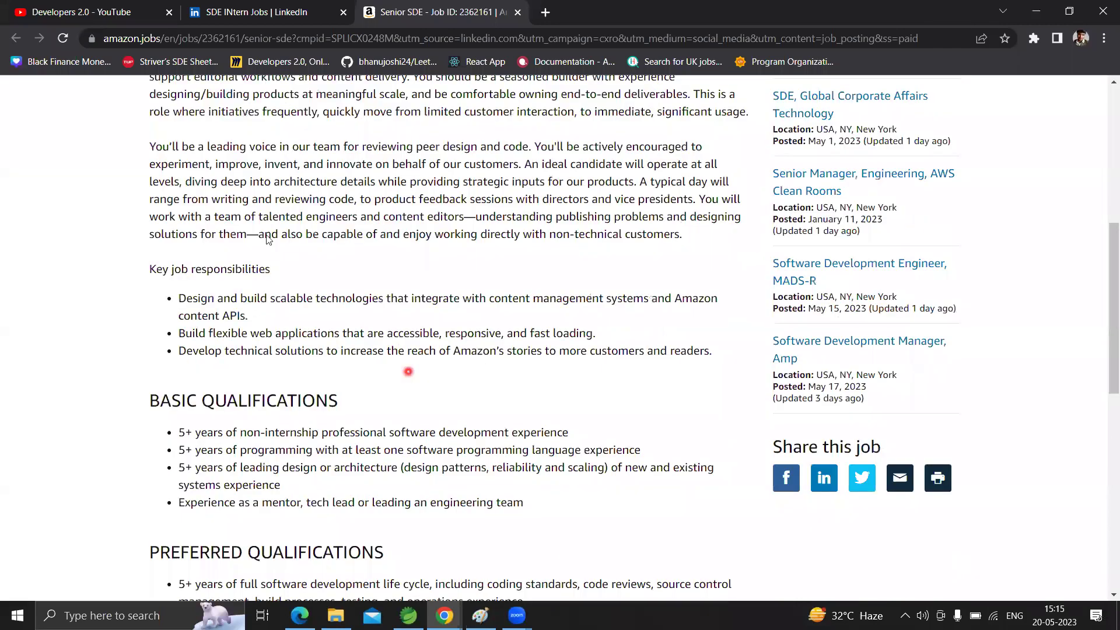
pyautogui.scroll(5, 268, 238)
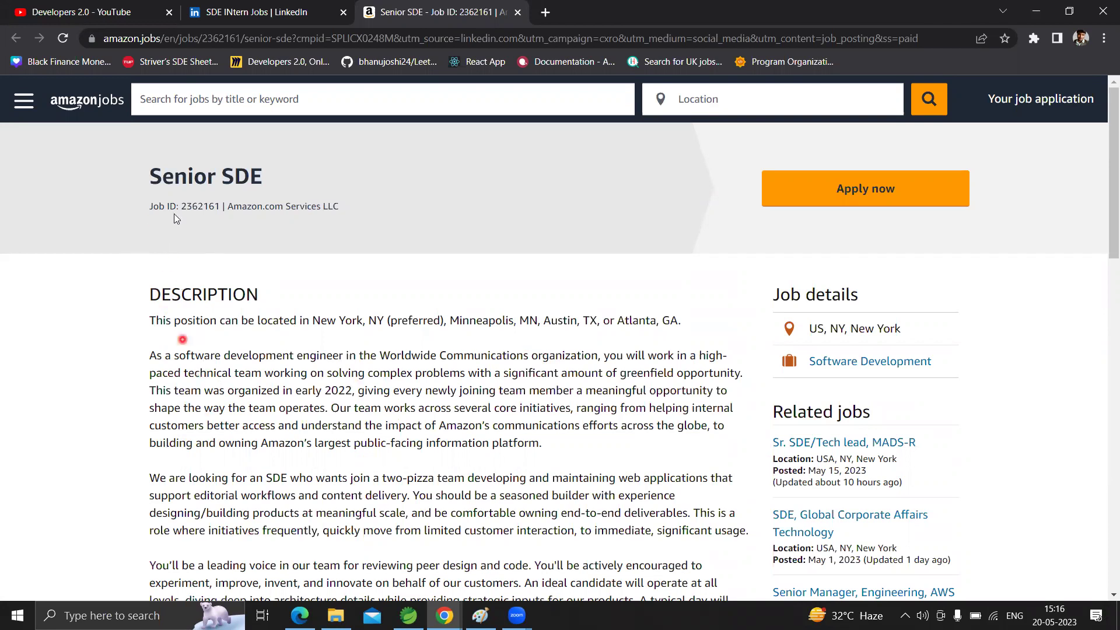
pyautogui.scroll(-2, 264, 411)
pyautogui.scroll(-2, 263, 413)
pyautogui.scroll(1, 263, 413)
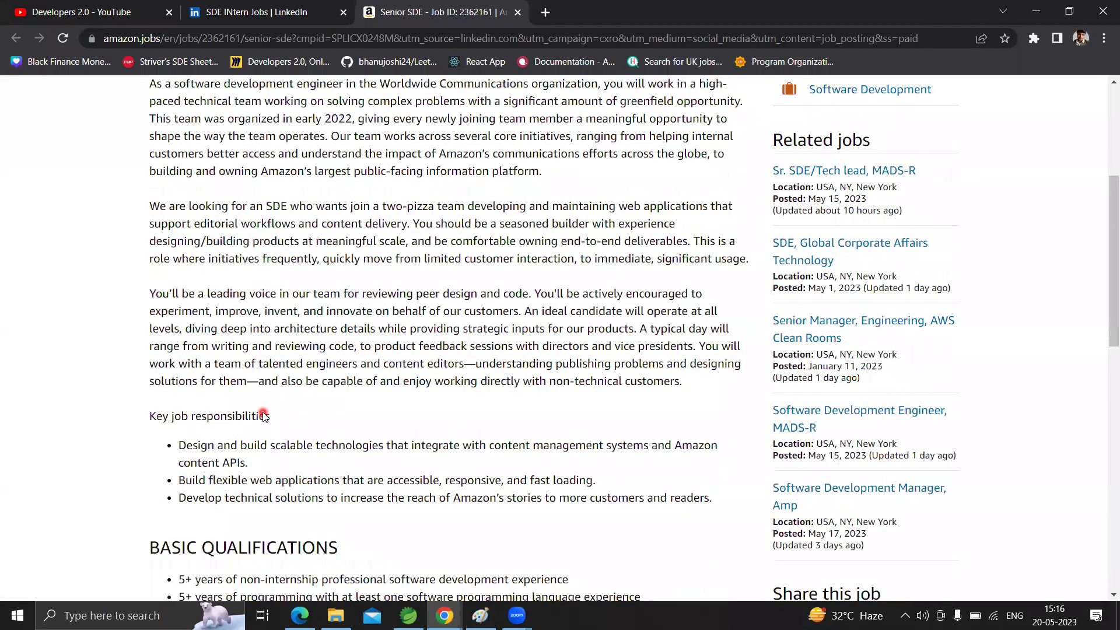
pyautogui.scroll(3, 250, 412)
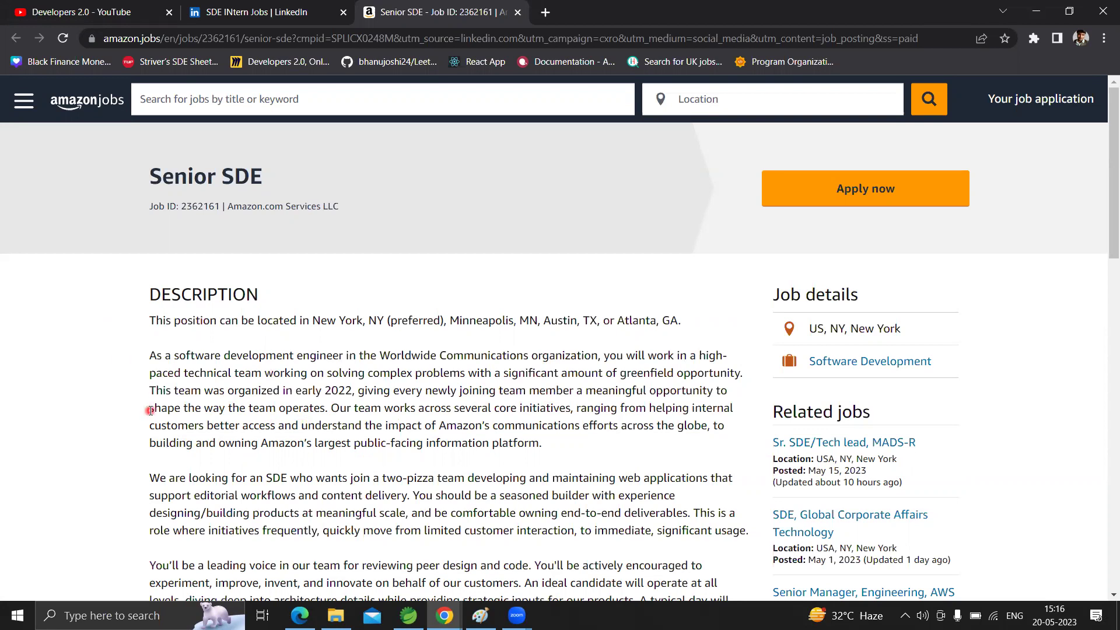
pyautogui.scroll(-2, 179, 368)
pyautogui.scroll(2, 180, 369)
pyautogui.scroll(-4, 525, 402)
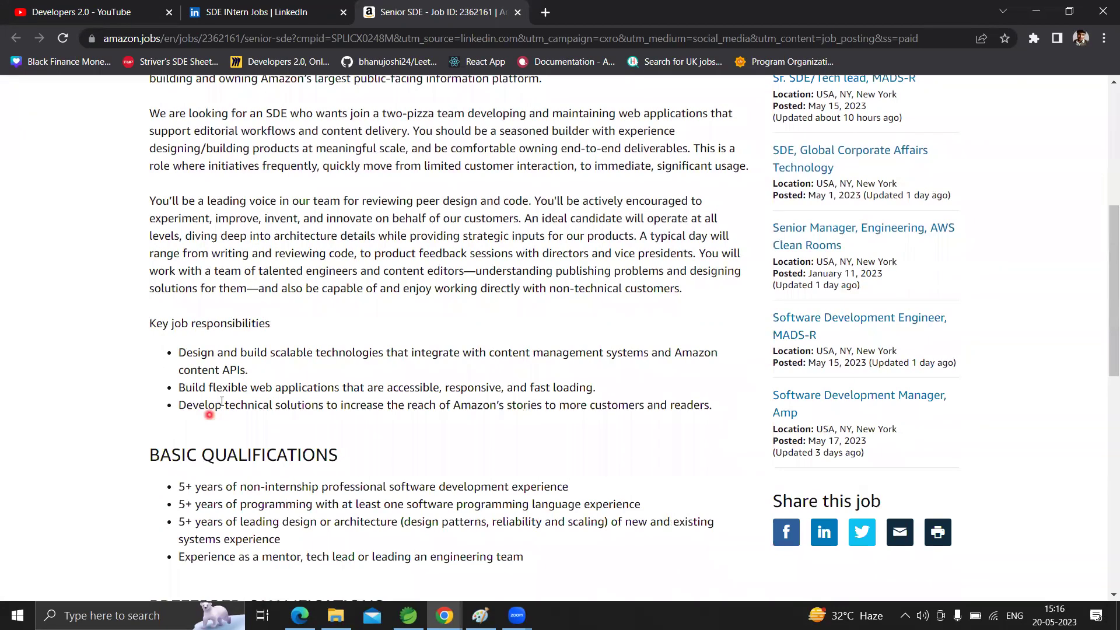
pyautogui.scroll(-2, 260, 372)
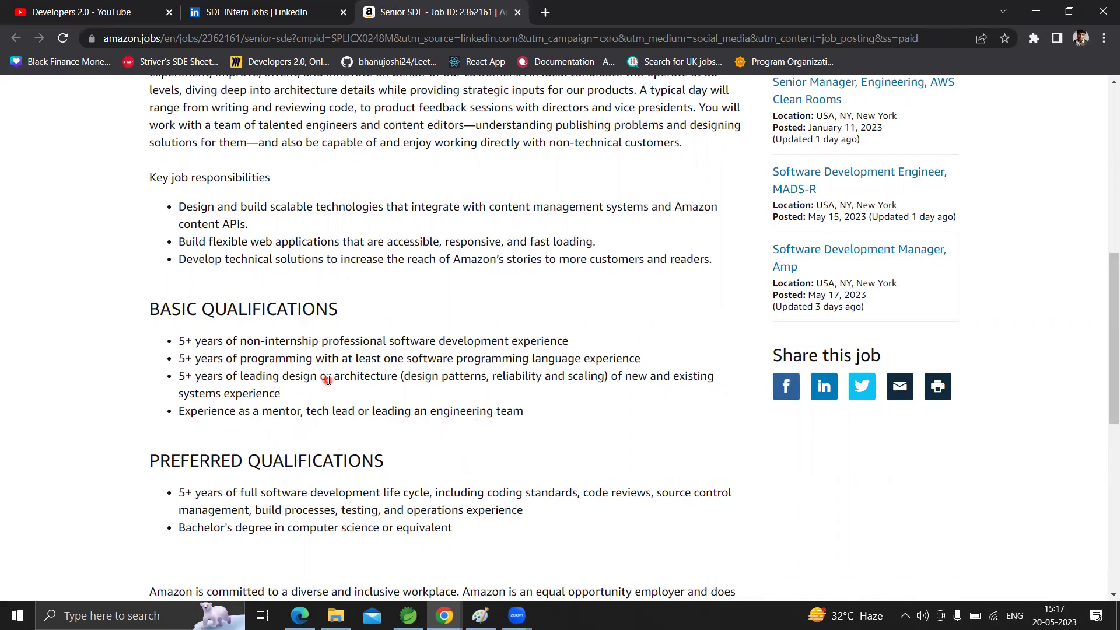
pyautogui.scroll(2, 327, 381)
pyautogui.scroll(-1, 330, 380)
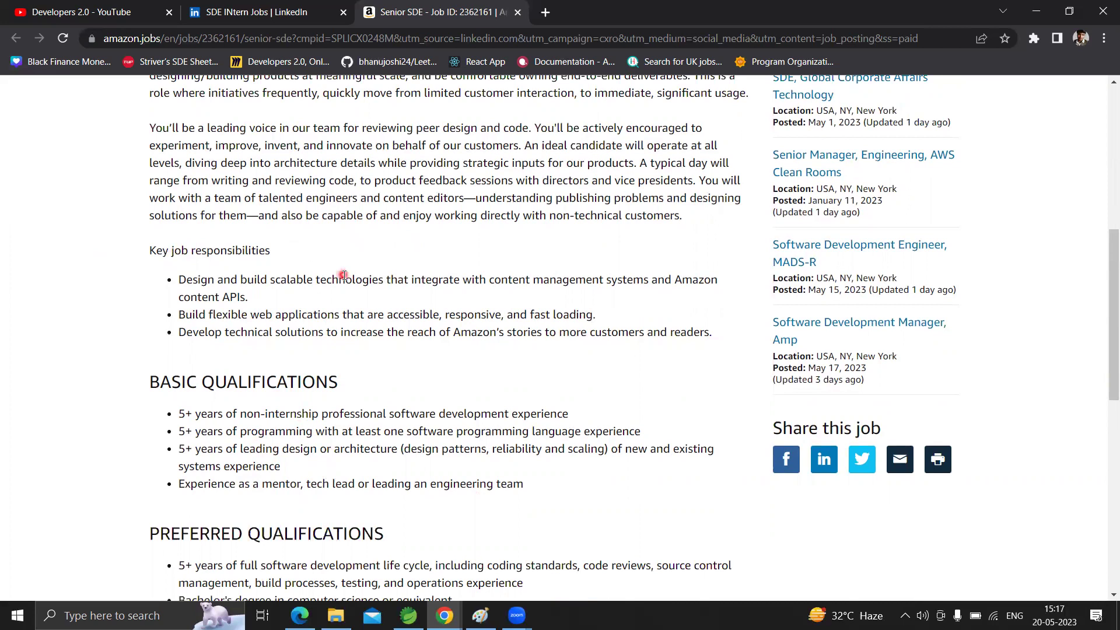
pyautogui.scroll(2, 343, 276)
pyautogui.scroll(-3, 342, 274)
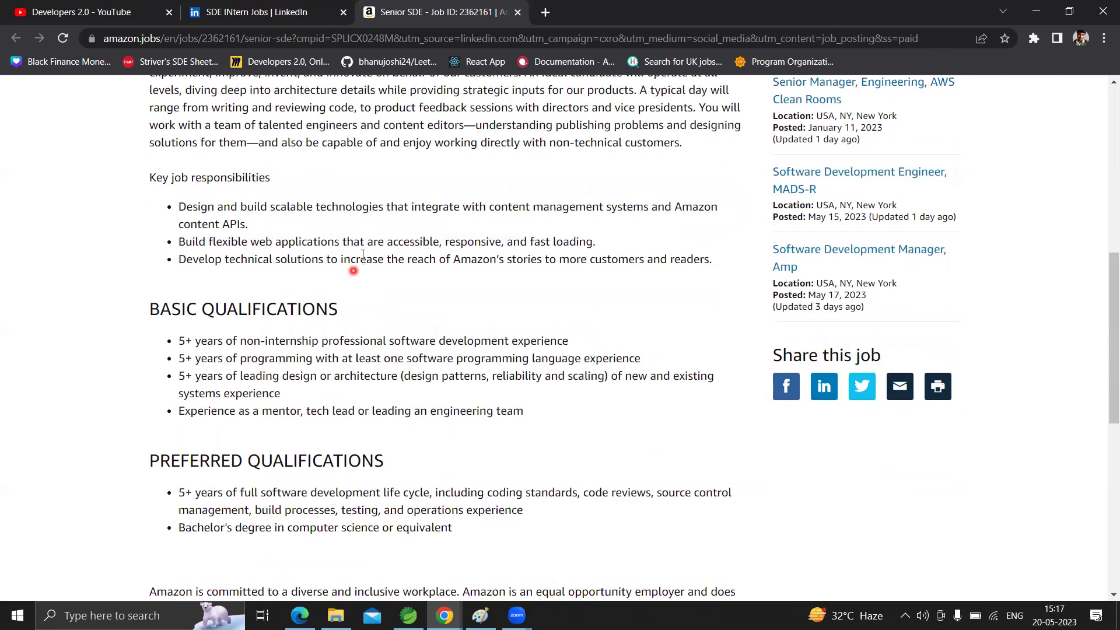
pyautogui.scroll(-1, 394, 337)
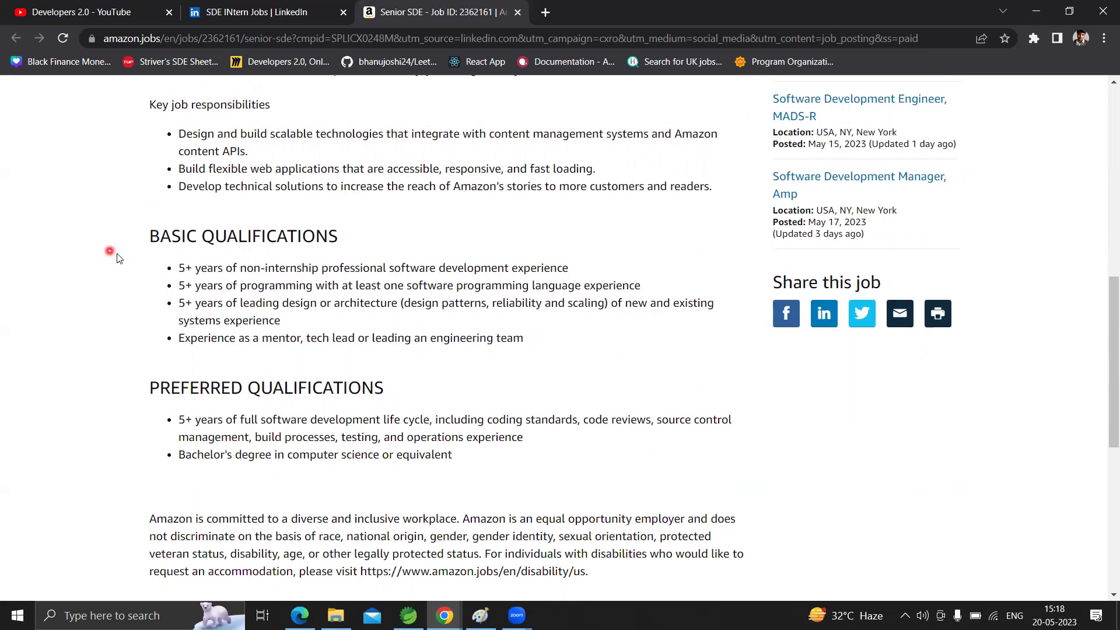
pyautogui.scroll(-2, 181, 382)
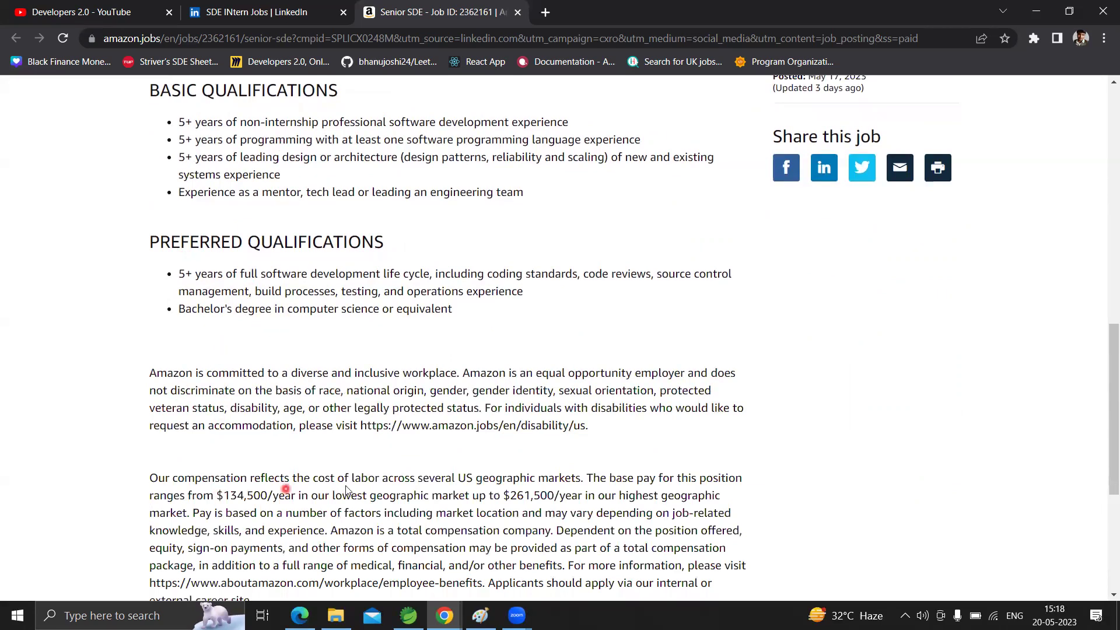
pyautogui.scroll(-2, 350, 483)
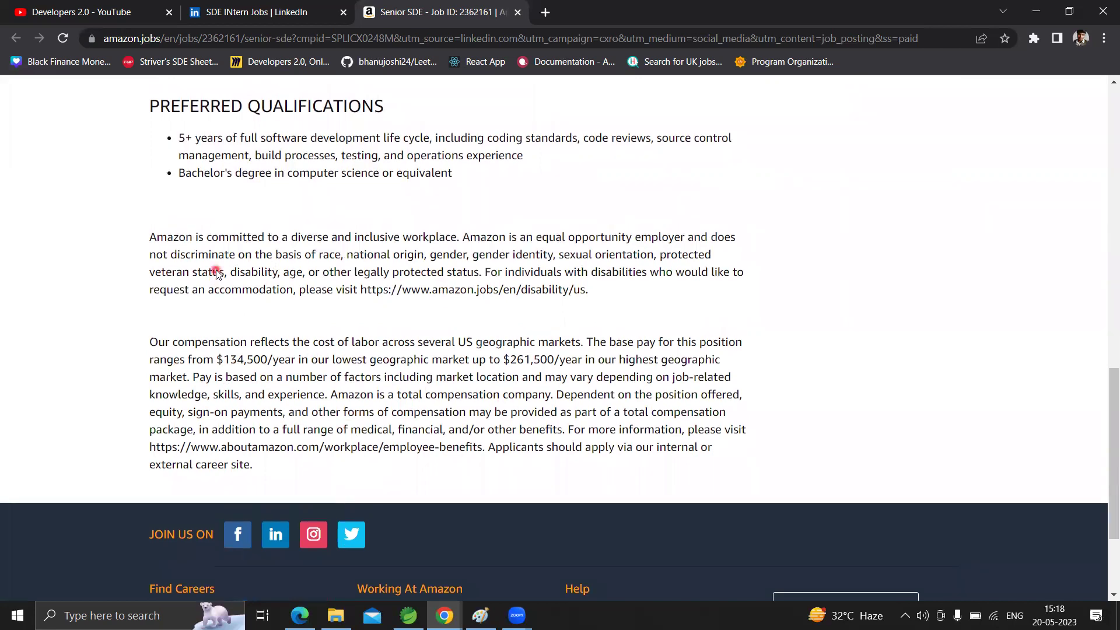
pyautogui.scroll(4, 216, 269)
pyautogui.scroll(3, 216, 269)
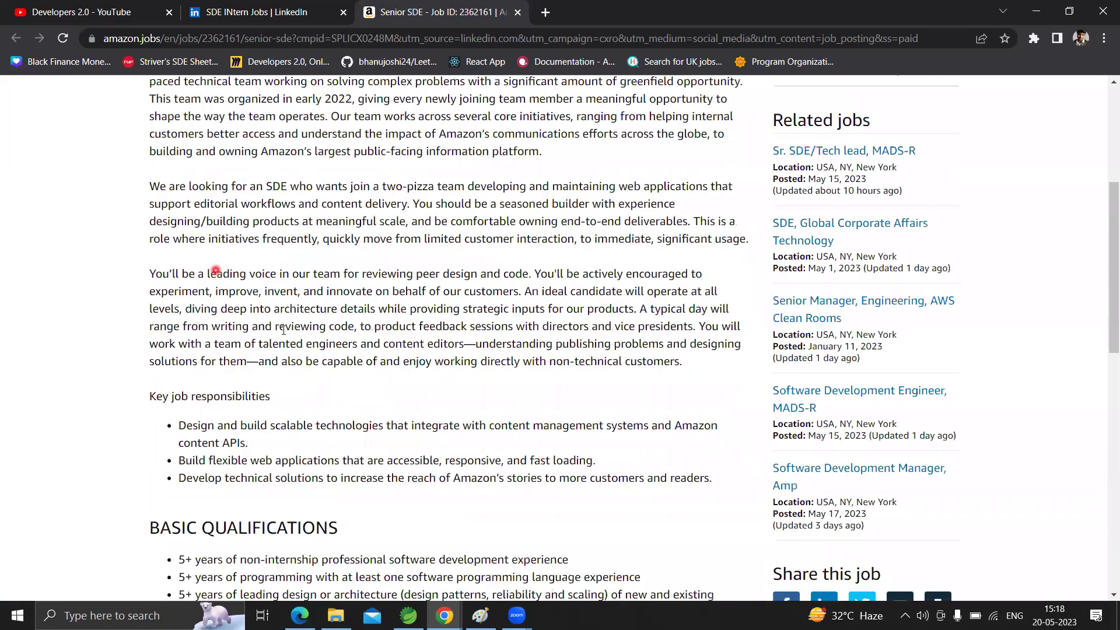
pyautogui.scroll(3, 209, 445)
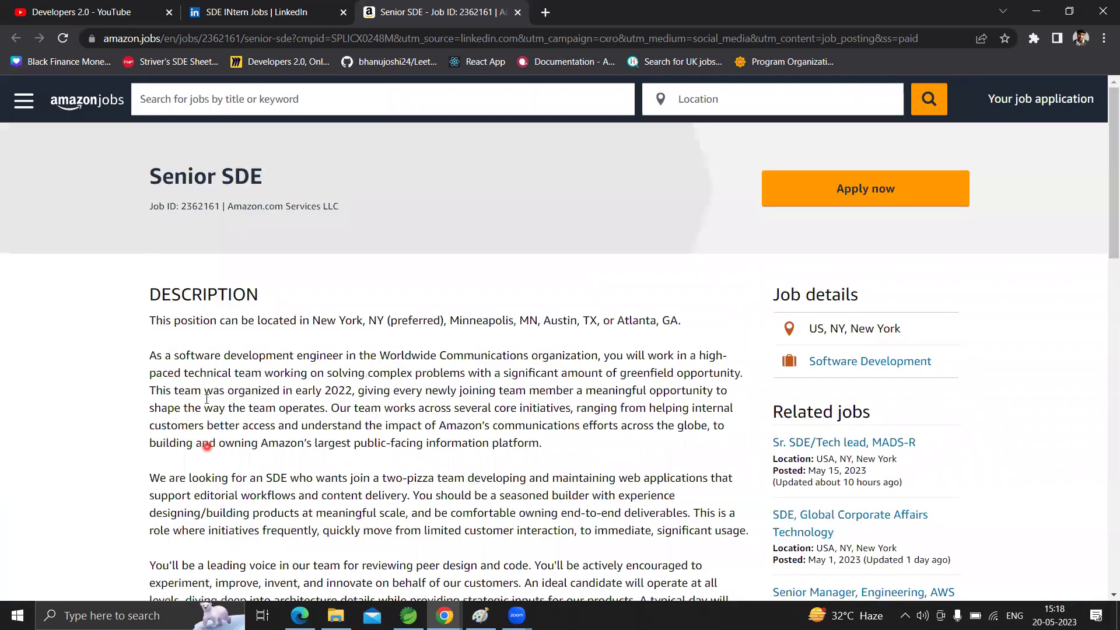